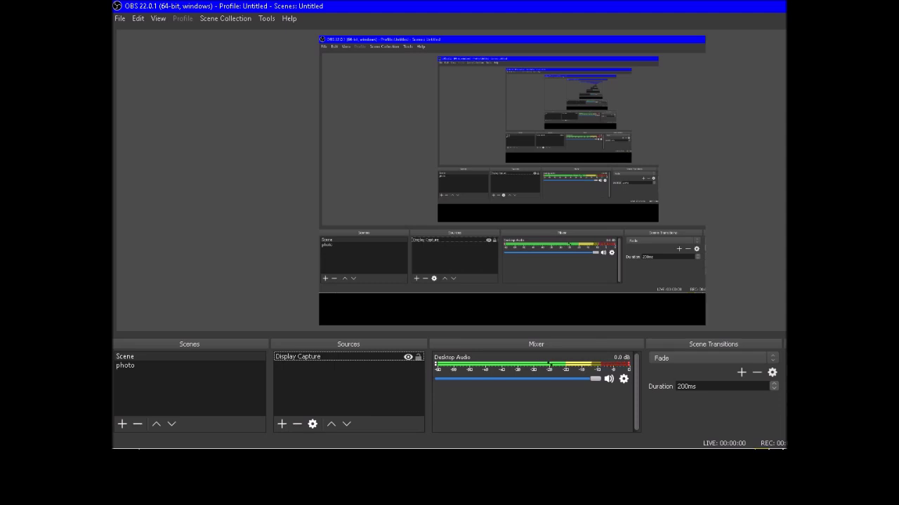
{"action": "left_click", "coordinate": [298, 356]}
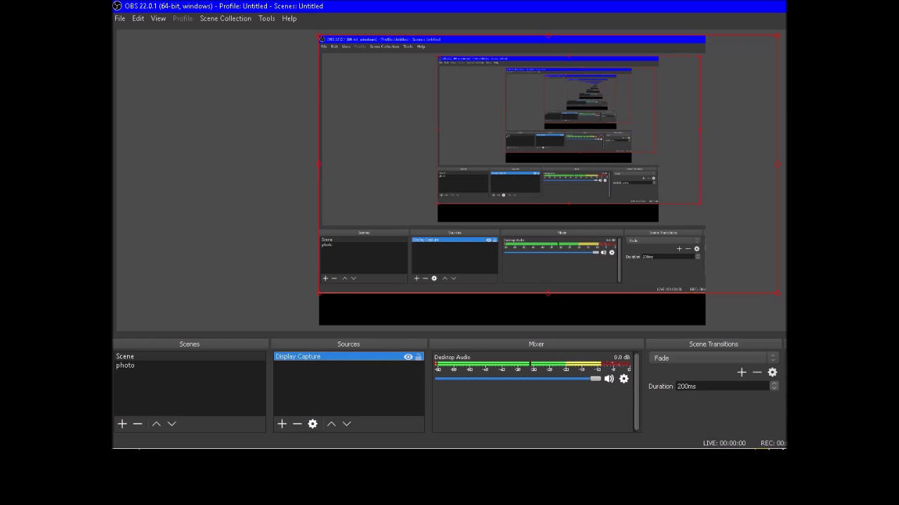
{"action": "key", "text": "Delete"}
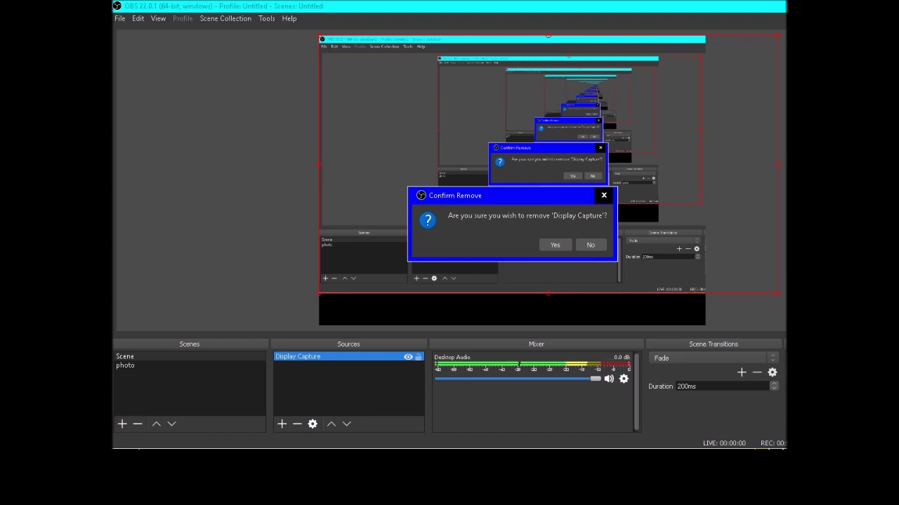
{"action": "key", "text": "Escape"}
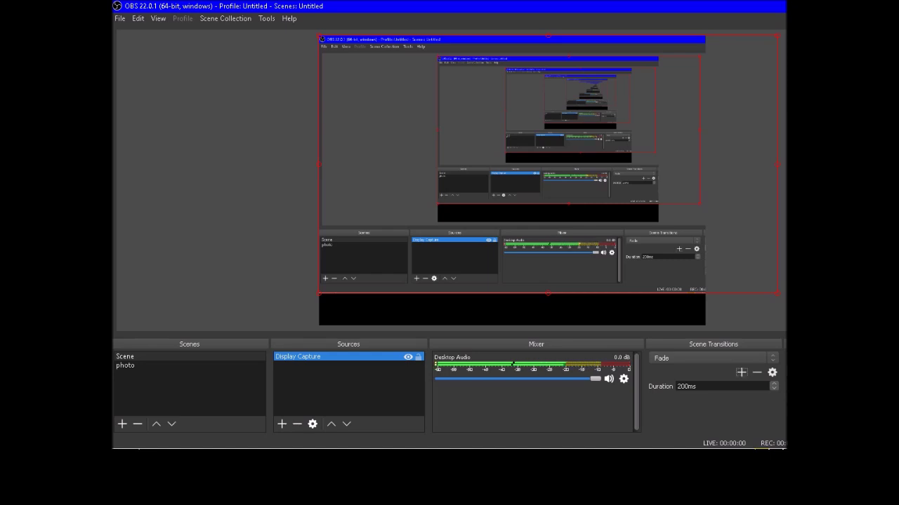
Set the Fade scene transition's duration to 200 ms
{"action": "double_click", "coordinate": [683, 386]}
{"action": "type", "text": "200"}
Add a new scene named with a person's first name, containing a display capture of Display 0 with cursor capture enabled
{"action": "left_click", "coordinate": [125, 356]}
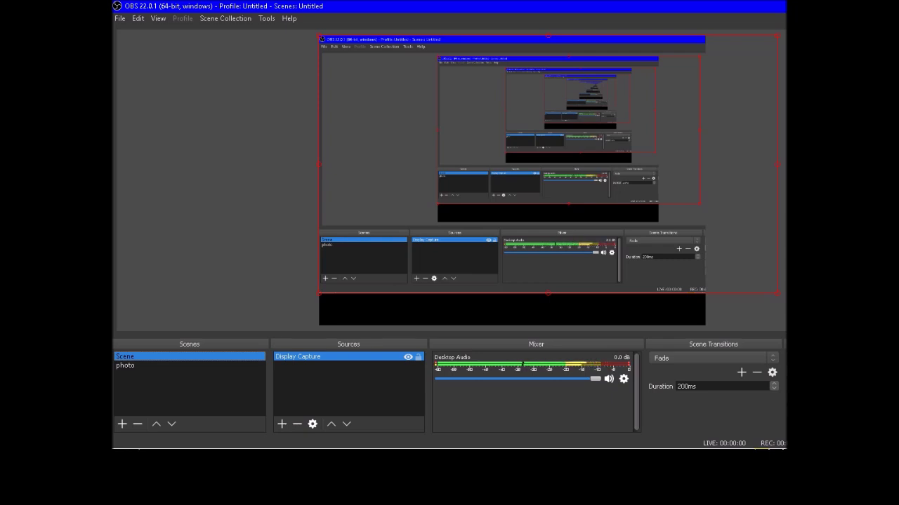
{"action": "key", "text": "Menu"}
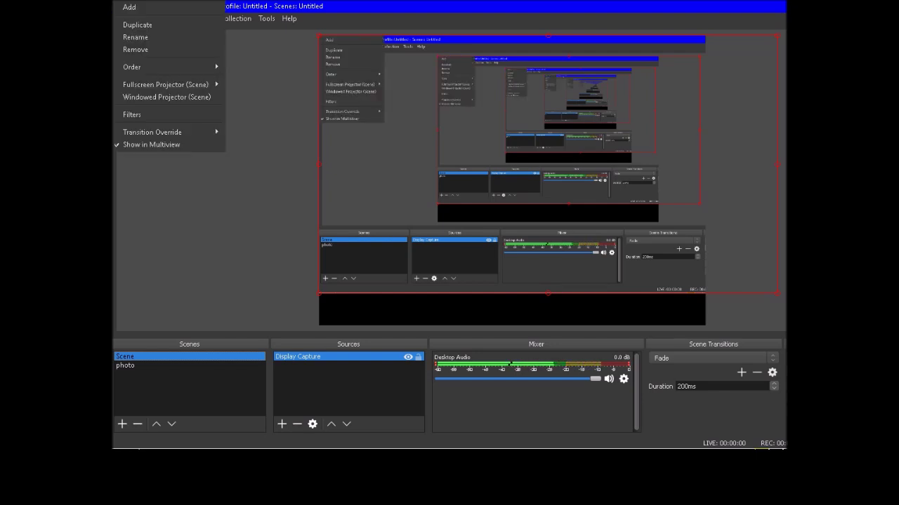
{"action": "key", "text": "Down"}
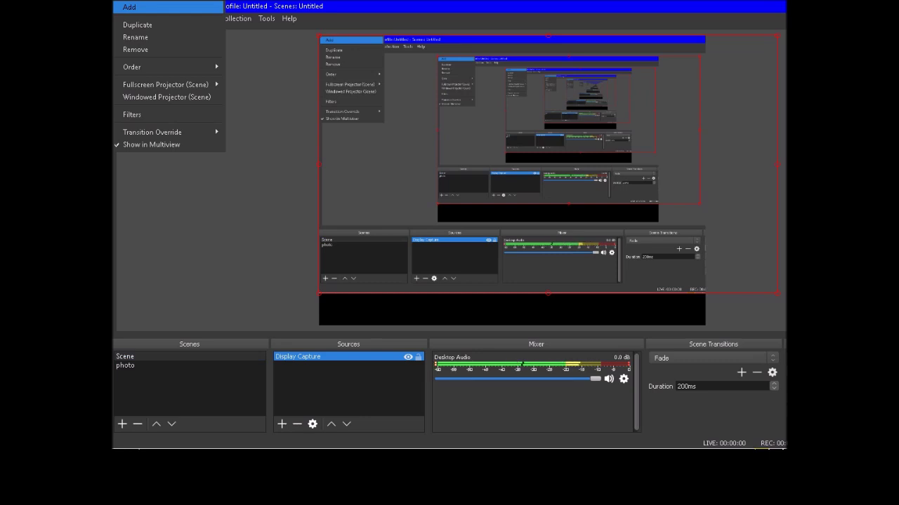
{"action": "key", "text": "Return"}
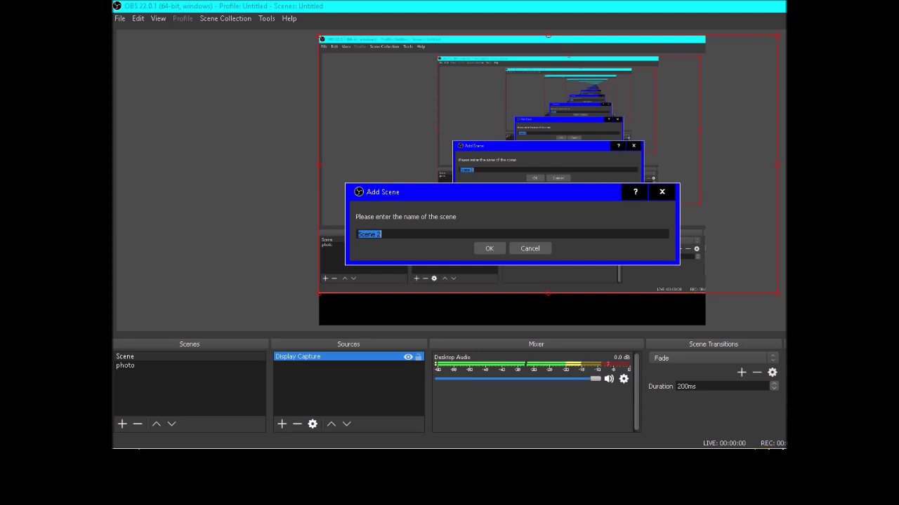
{"action": "key", "text": "BackSpace"}
{"action": "type", "text": "rashad"}
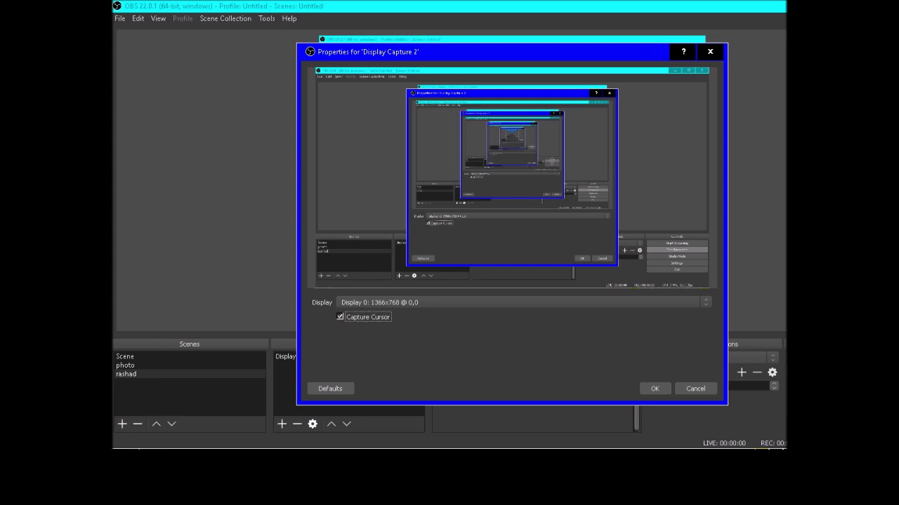
{"action": "key", "text": "Return"}
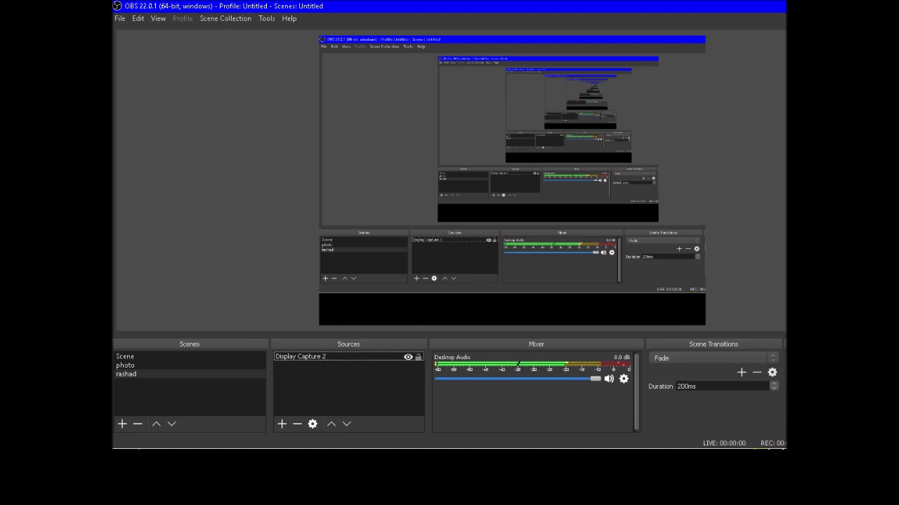
Remove the newly added third scene from the scene list
{"action": "left_click", "coordinate": [126, 374]}
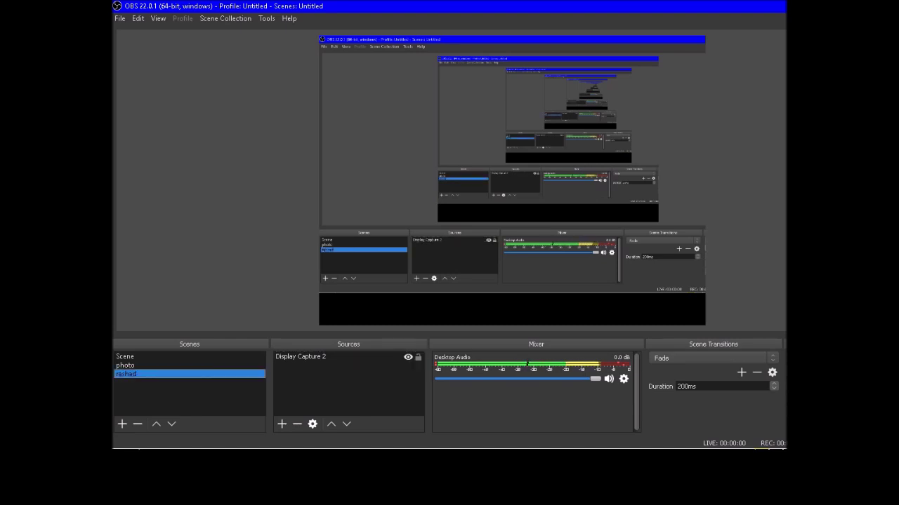
{"action": "key", "text": "Delete"}
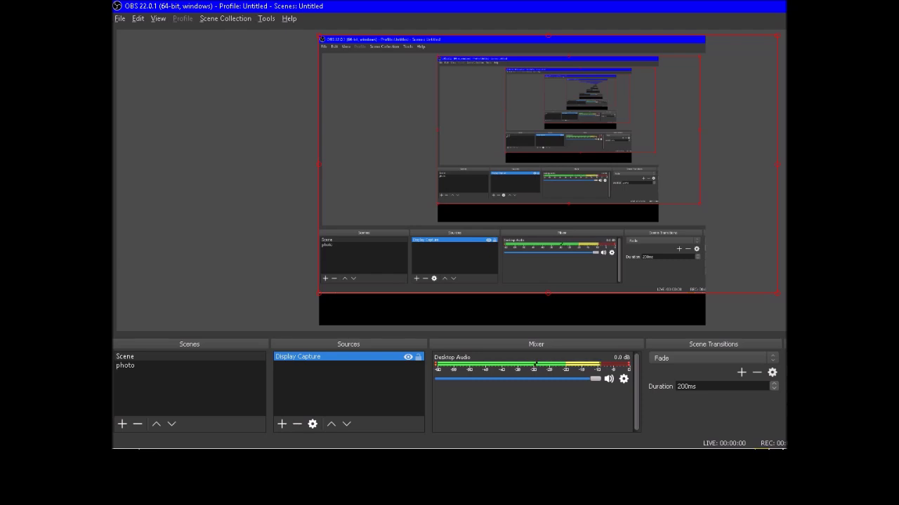
Open the settings and examine the General options for output and source snapping one by one
{"action": "key", "text": "alt+f"}
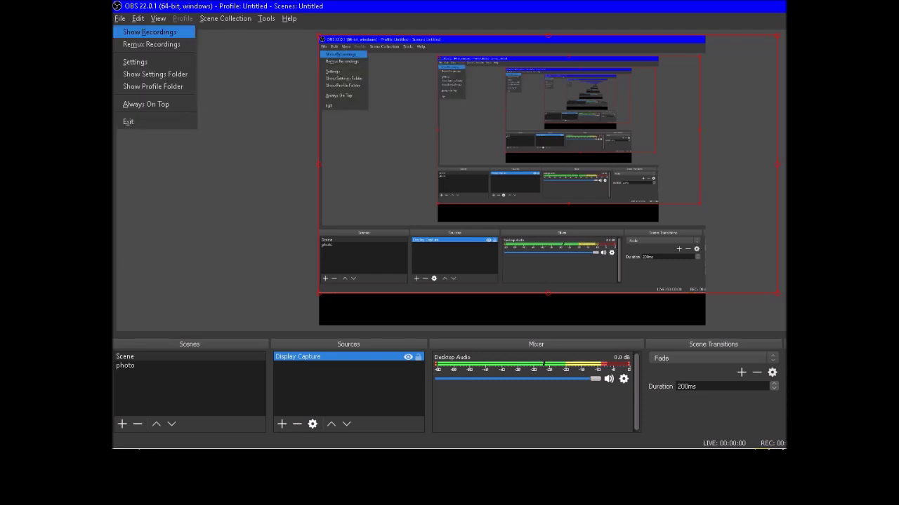
{"action": "key", "text": "Down"}
{"action": "key", "text": "Down"}
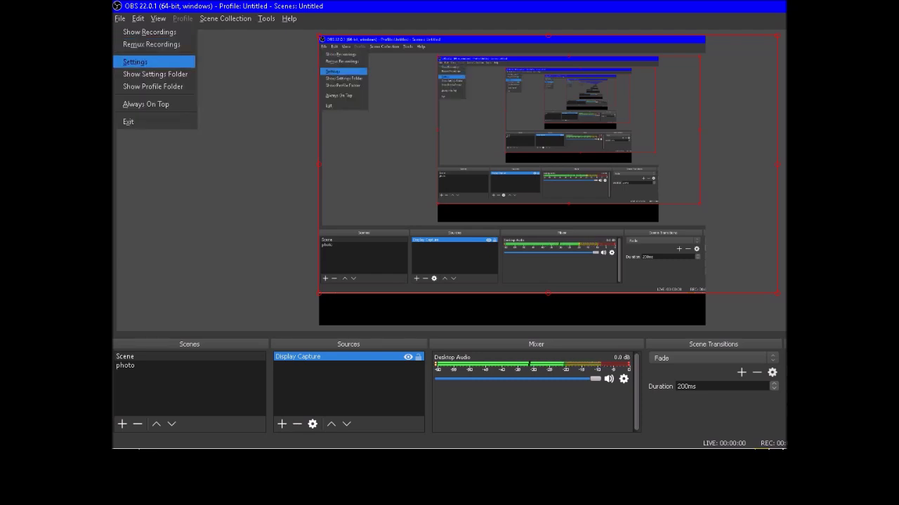
{"action": "key", "text": "Return"}
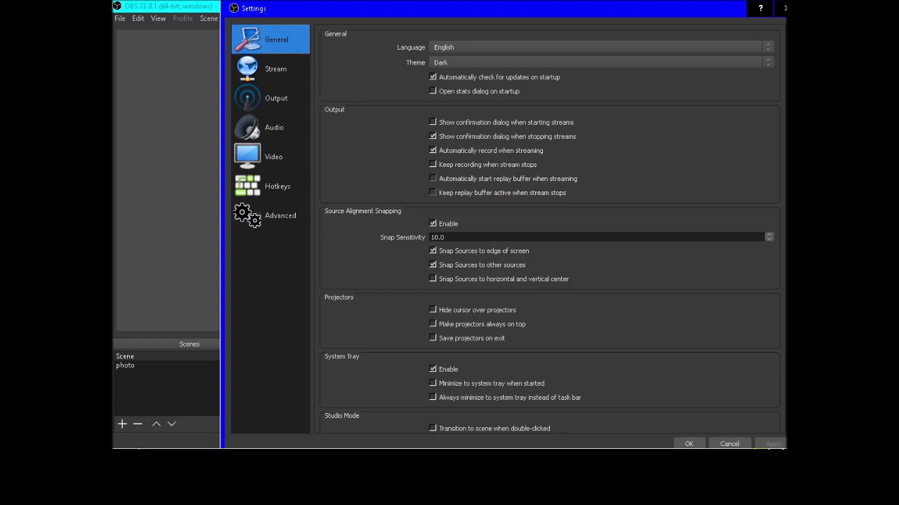
{"action": "key", "text": "Tab"}
{"action": "key", "text": "Tab"}
{"action": "key", "text": "Tab"}
{"action": "key", "text": "Tab"}
{"action": "key", "text": "Tab"}
{"action": "key", "text": "Tab"}
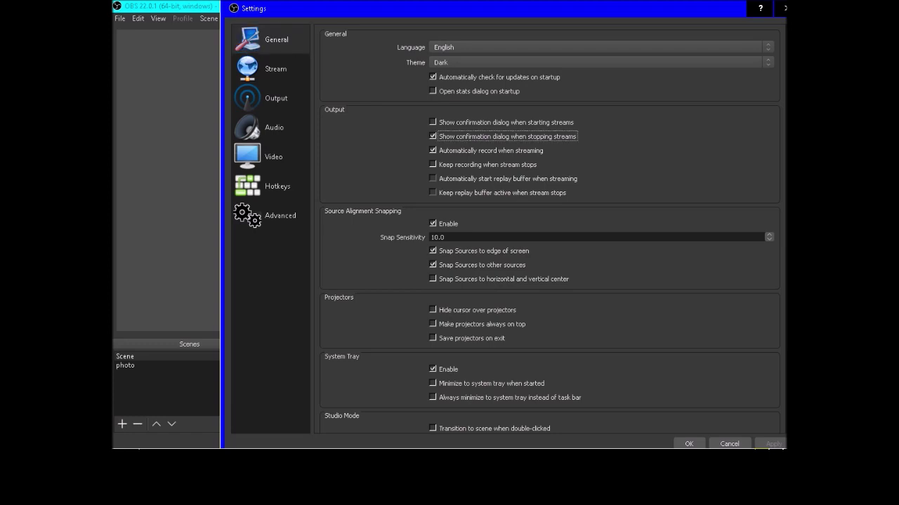
{"action": "key", "text": "Tab"}
{"action": "key", "text": "Tab"}
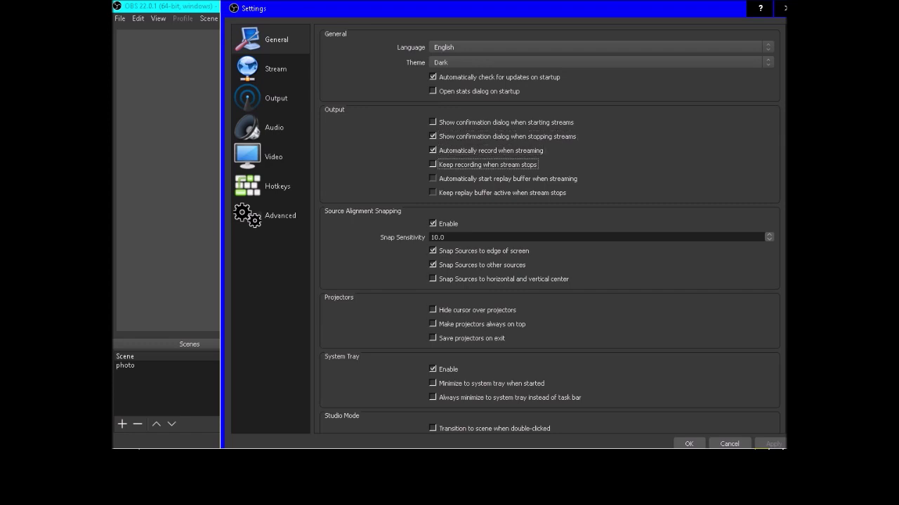
{"action": "key", "text": "Tab"}
{"action": "key", "text": "Tab"}
{"action": "key", "text": "Tab"}
{"action": "key", "text": "Tab"}
{"action": "key", "text": "Tab"}
{"action": "key", "text": "shift+Tab"}
{"action": "key", "text": "shift+Tab"}
{"action": "key", "text": "shift+Tab"}
{"action": "key", "text": "Tab"}
{"action": "key", "text": "Tab"}
{"action": "key", "text": "Tab"}
{"action": "key", "text": "Tab"}
{"action": "key", "text": "Tab"}
{"action": "key", "text": "Tab"}
{"action": "key", "text": "Tab"}
{"action": "key", "text": "Tab"}
{"action": "key", "text": "Tab"}
Enable the confirmation dialog shown when starting streams in the General output options
{"action": "left_click", "coordinate": [499, 77]}
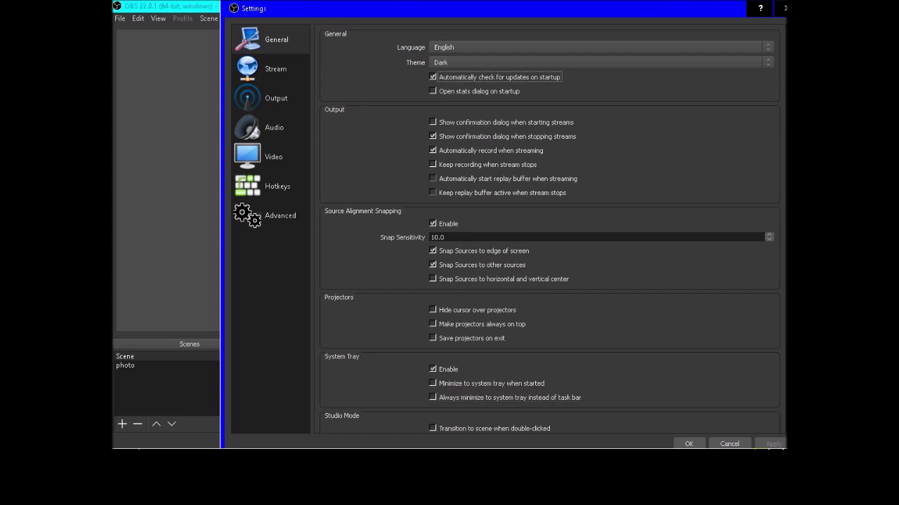
{"action": "key", "text": "Tab"}
{"action": "key", "text": "Tab"}
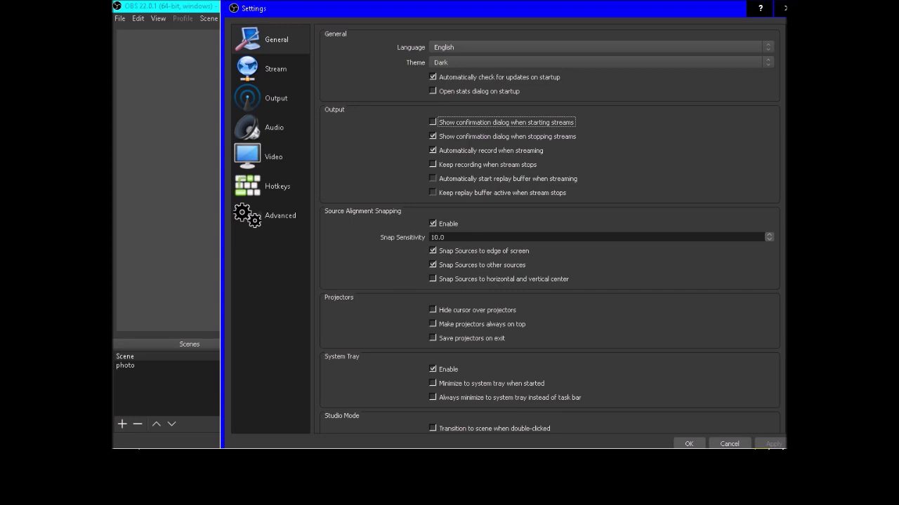
{"action": "key", "text": "space"}
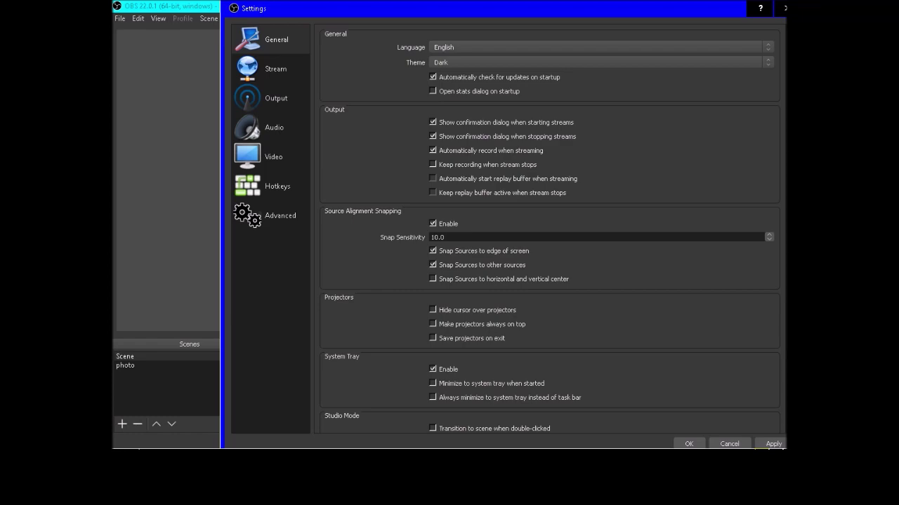
Try the available interface themes, choose Acri, and save the General settings
{"action": "key", "text": "Up"}
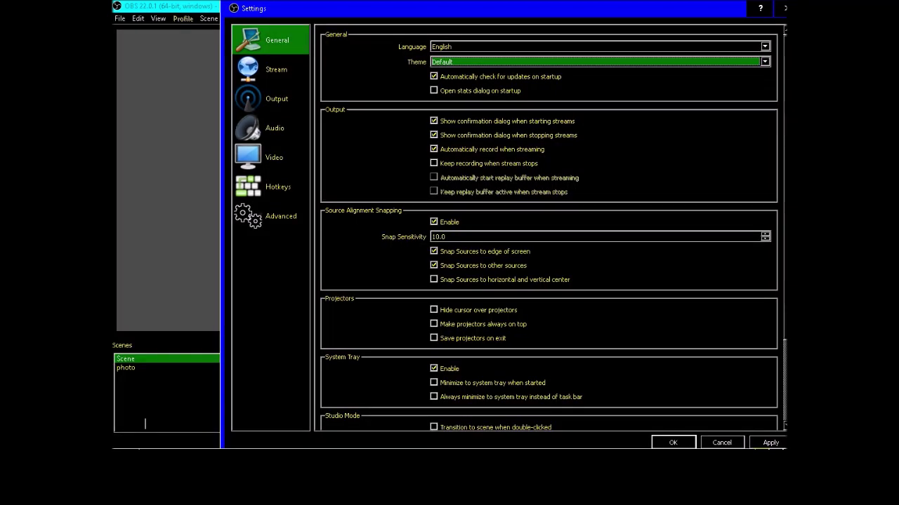
{"action": "key", "text": "Down"}
{"action": "key", "text": "Up"}
{"action": "key", "text": "Up"}
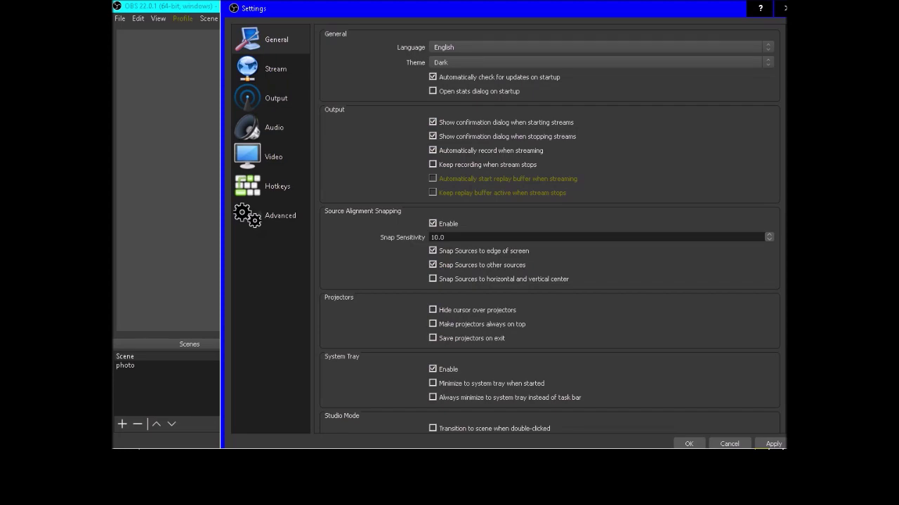
{"action": "key", "text": "Down"}
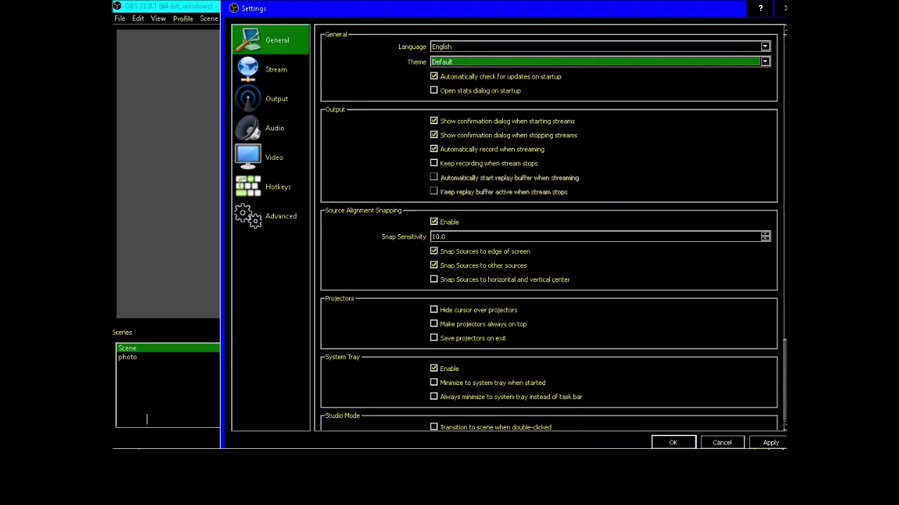
{"action": "key", "text": "Down"}
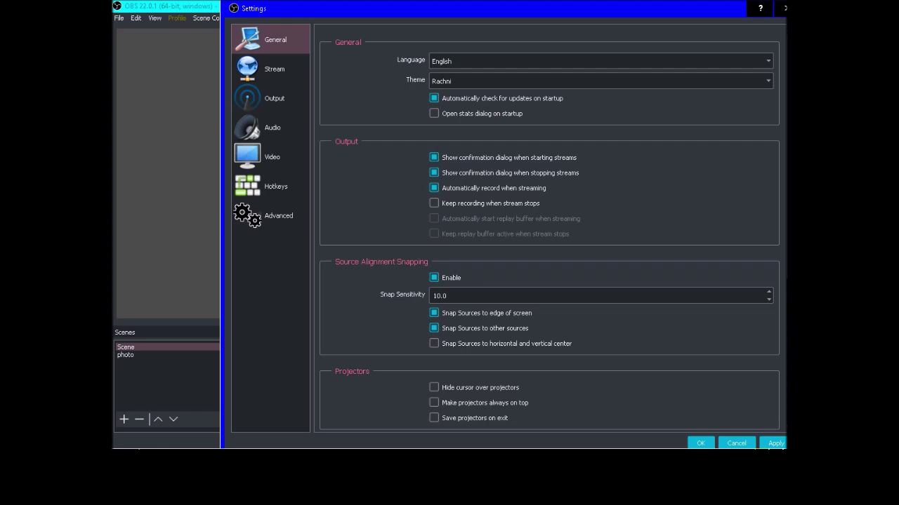
{"action": "key", "text": "Up"}
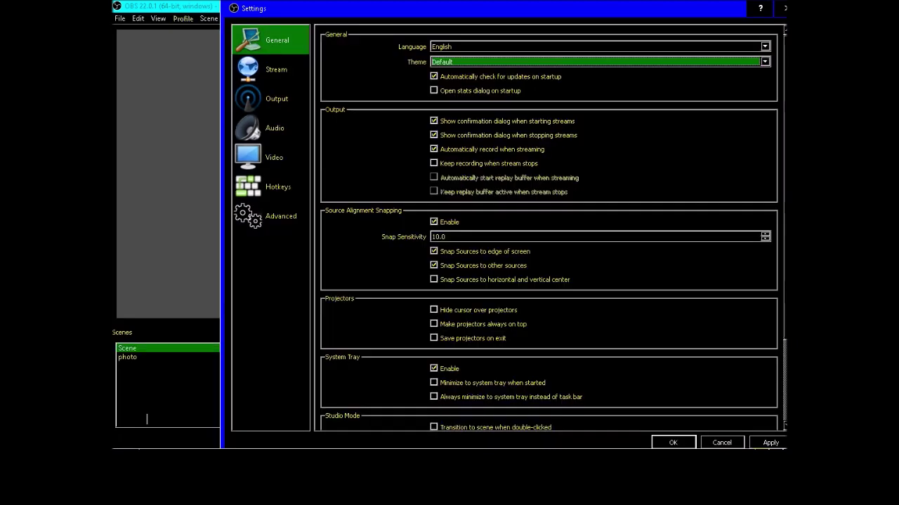
{"action": "key", "text": "Up"}
{"action": "key", "text": "Up"}
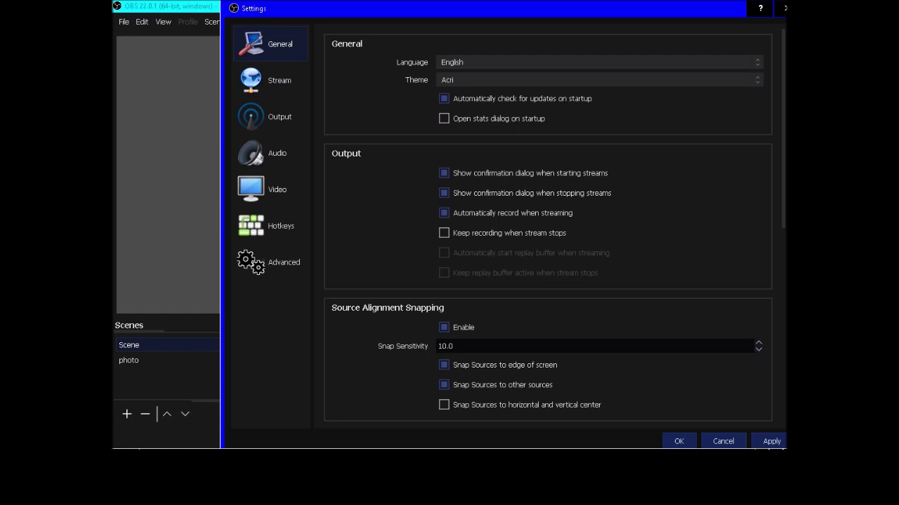
{"action": "scroll", "coordinate": [548, 231], "scroll_direction": "down", "scroll_amount": 5}
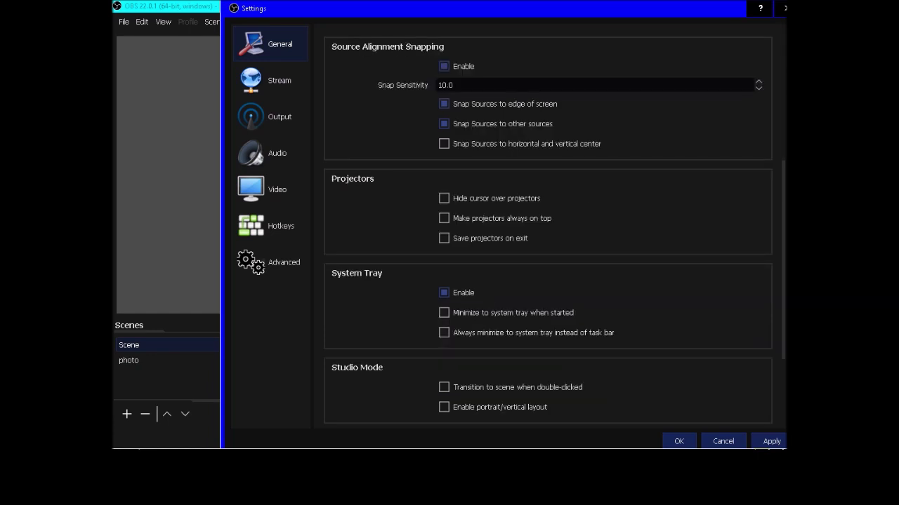
{"action": "scroll", "coordinate": [547, 232], "scroll_direction": "down", "scroll_amount": 1}
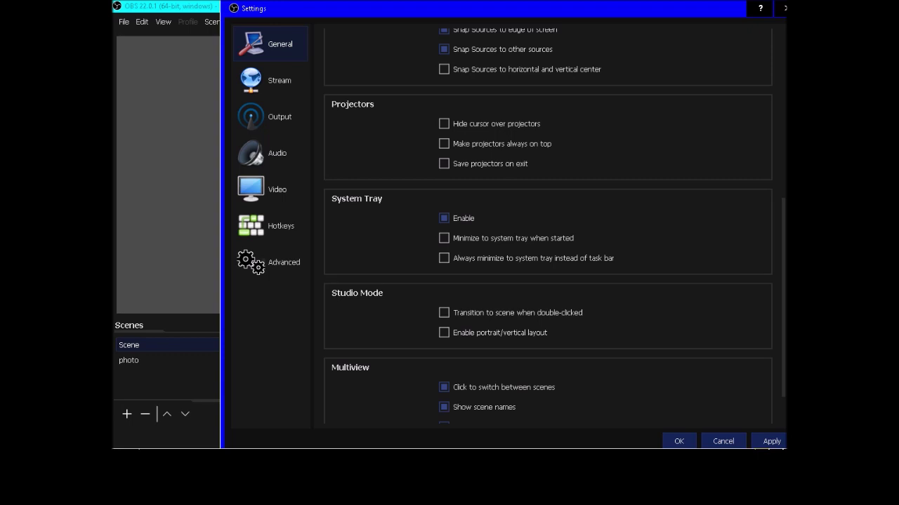
{"action": "scroll", "coordinate": [547, 232], "scroll_direction": "down", "scroll_amount": 1}
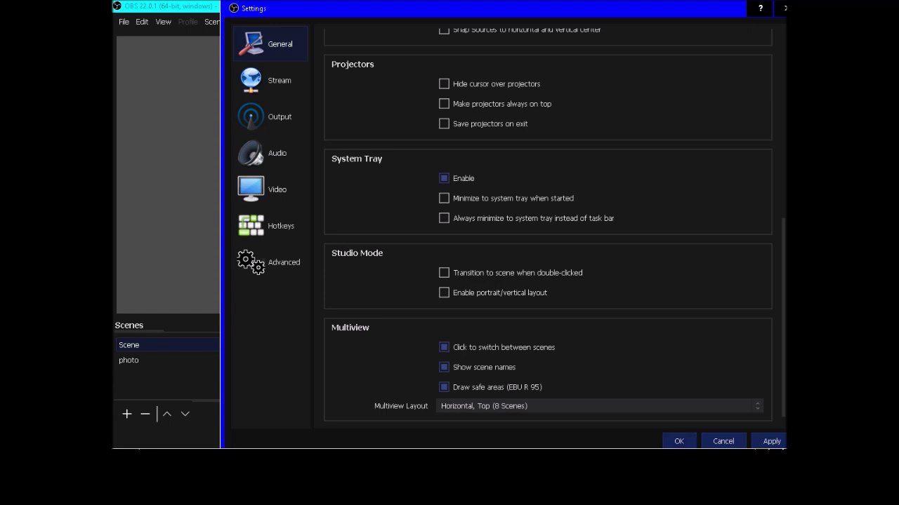
{"action": "key", "text": "Return"}
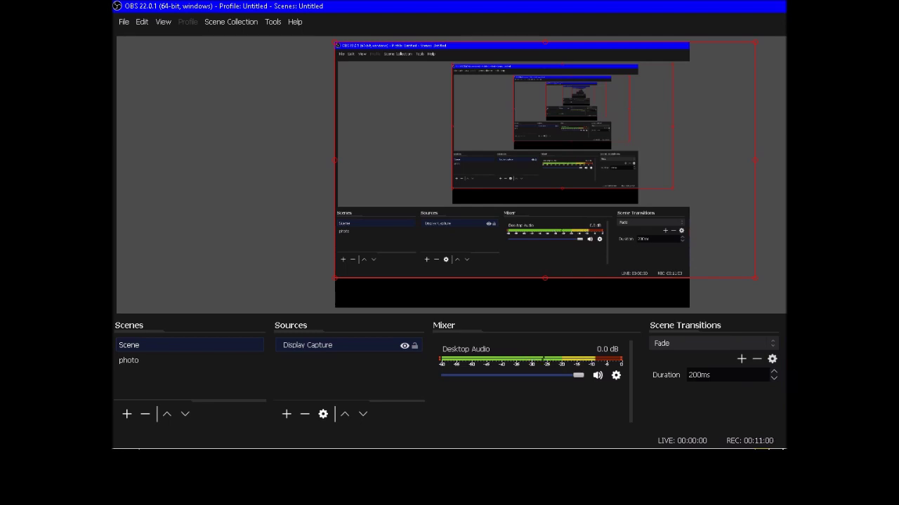
Reopen the settings and switch the streaming service to Twitch in the Stream options
{"action": "key", "text": "alt"}
{"action": "key", "text": "Down"}
{"action": "key", "text": "Down"}
{"action": "key", "text": "Down"}
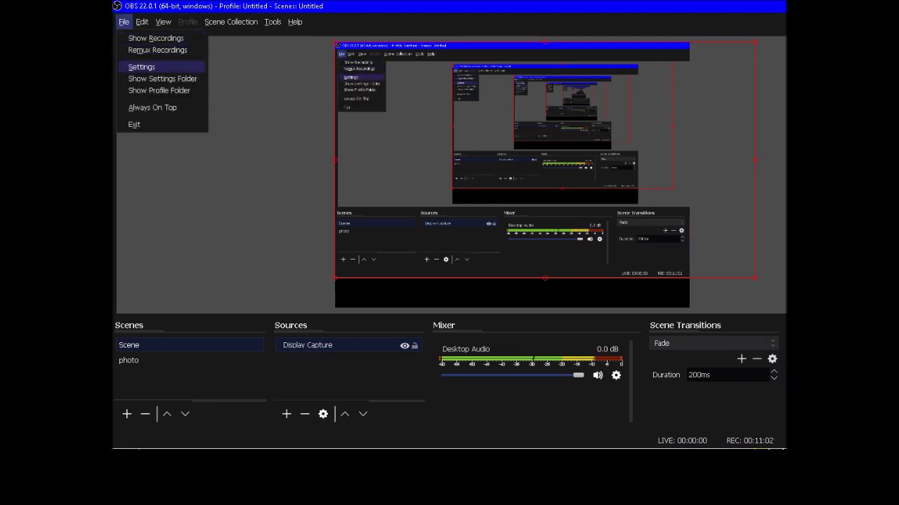
{"action": "key", "text": "Return"}
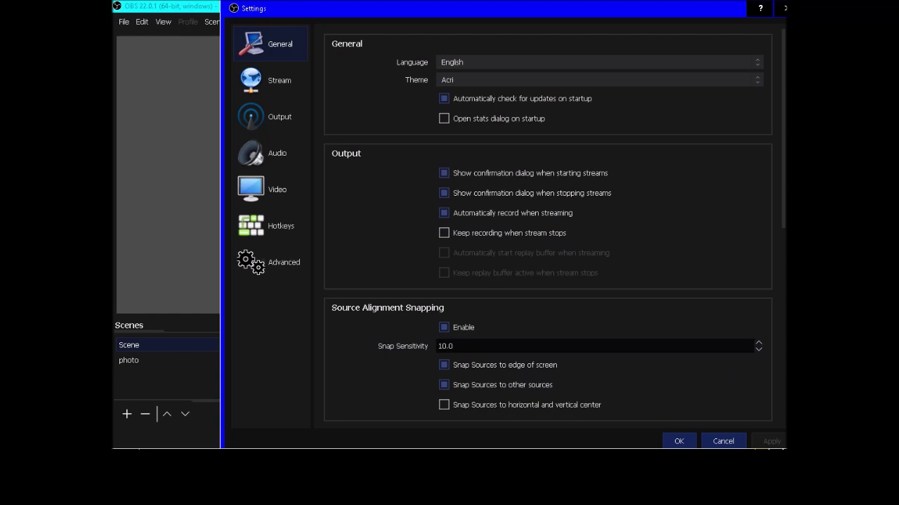
{"action": "left_click", "coordinate": [279, 80]}
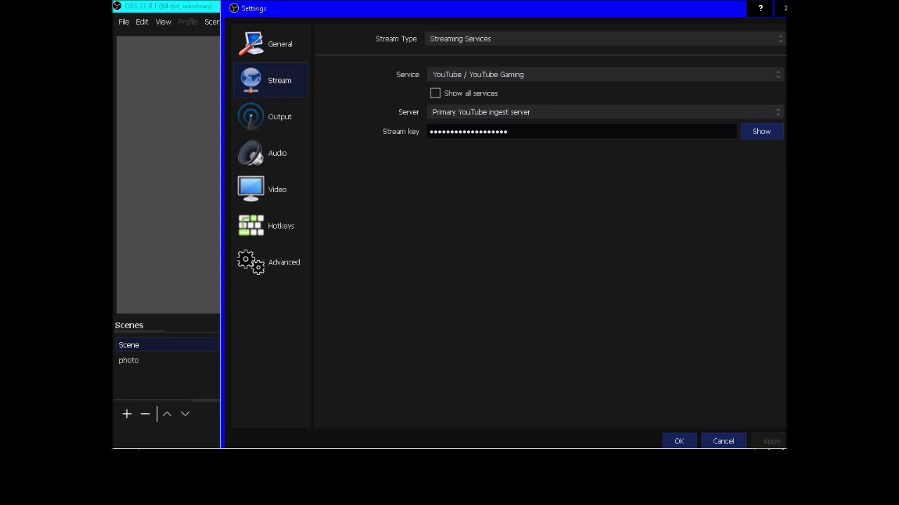
{"action": "key", "text": "t"}
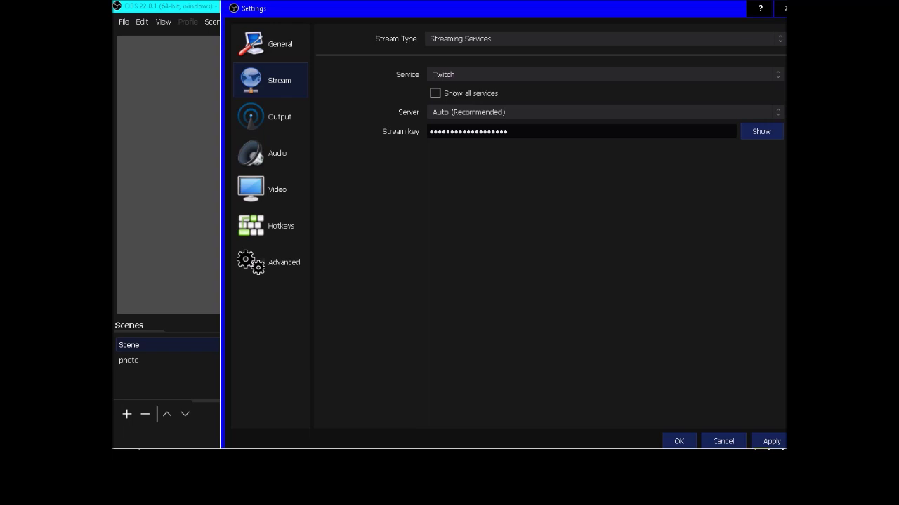
{"action": "key", "text": "y"}
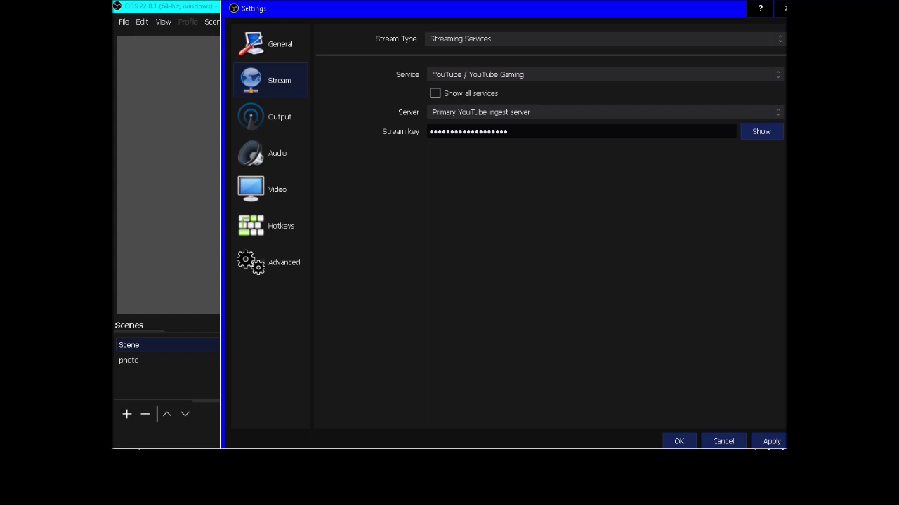
{"action": "key", "text": "t"}
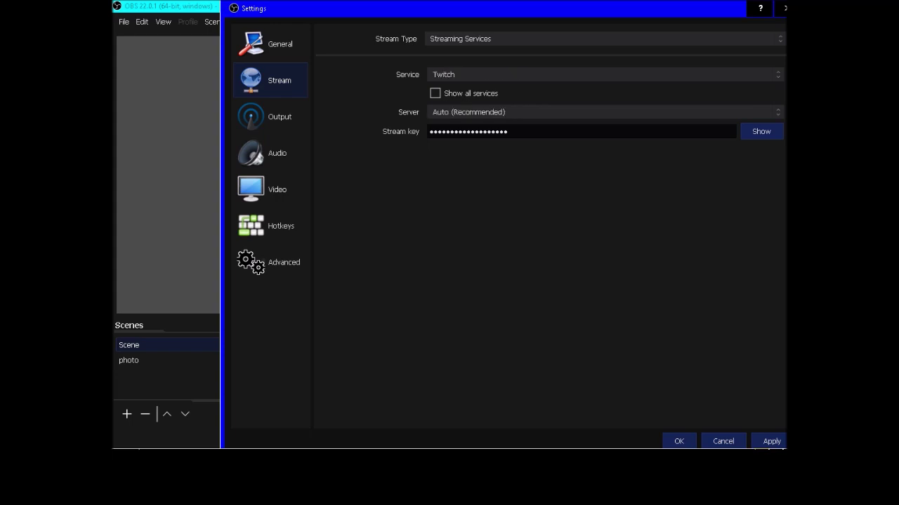
Try the available streaming services, including Smashcast, Mixer.com - FTL, Facebook Live and Twitter / Periscope, and choose YouTube / YouTube Gaming
{"action": "key", "text": "y"}
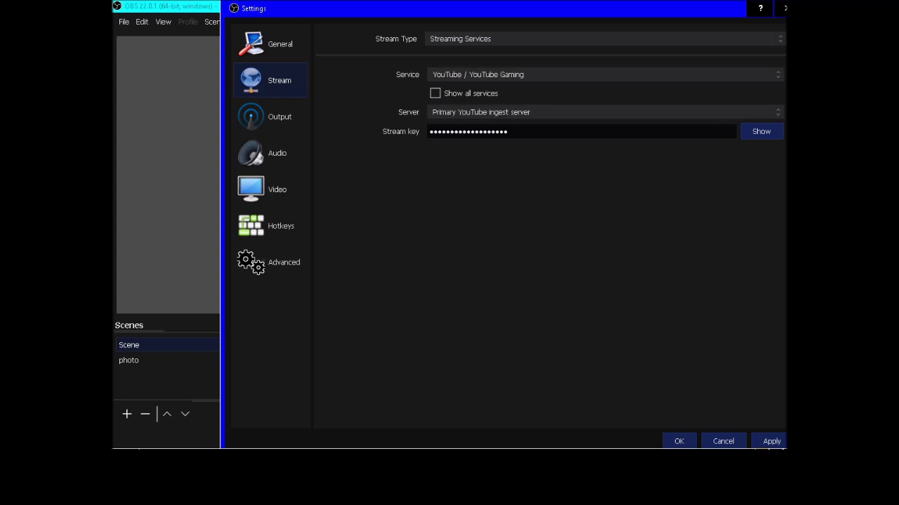
{"action": "key", "text": "s"}
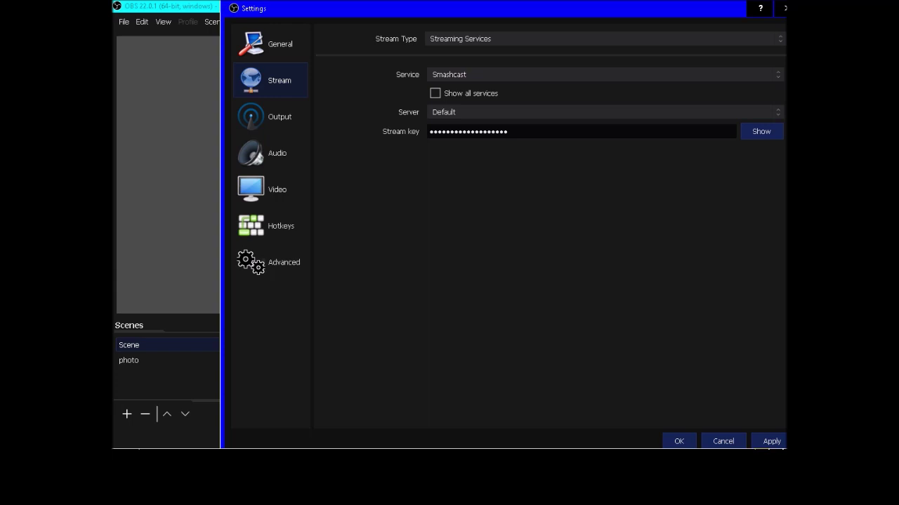
{"action": "key", "text": "m"}
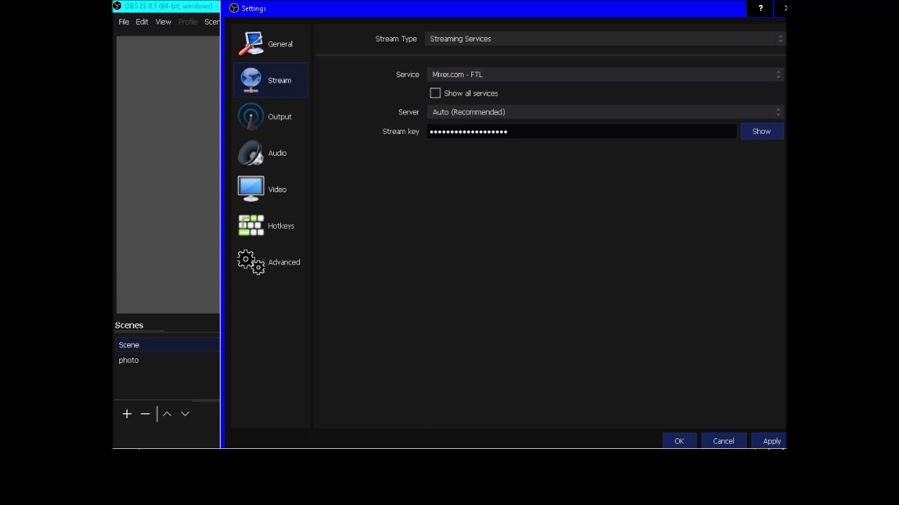
{"action": "key", "text": "m"}
{"action": "key", "text": "m"}
{"action": "key", "text": "f"}
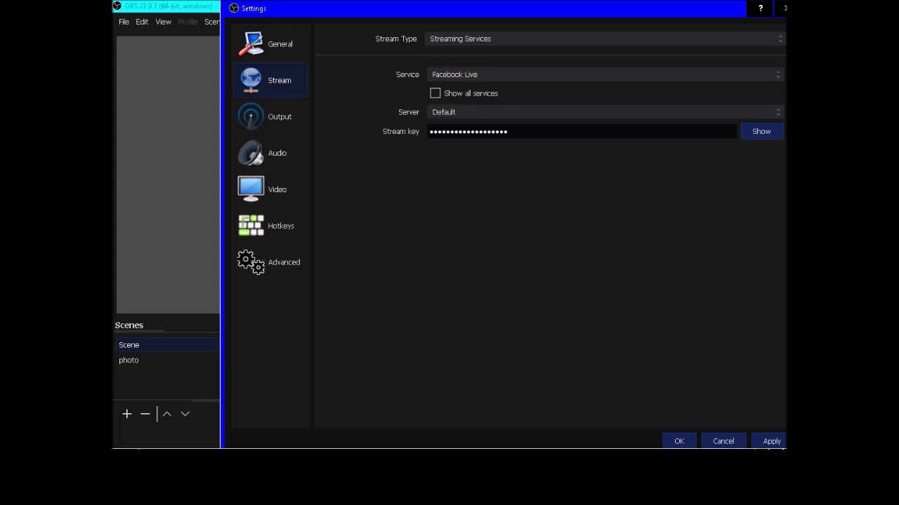
{"action": "key", "text": "r"}
{"action": "key", "text": "l"}
{"action": "key", "text": "t"}
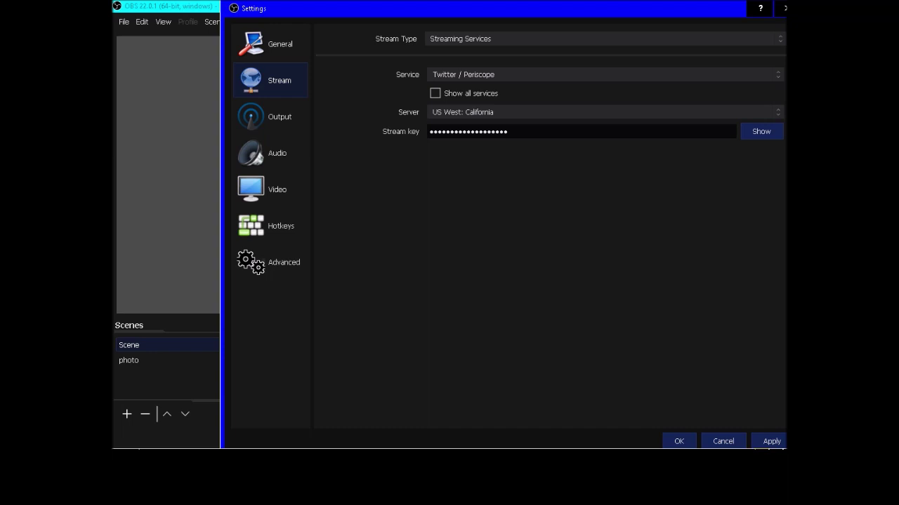
{"action": "key", "text": "y"}
{"action": "key", "text": "t"}
{"action": "key", "text": "y"}
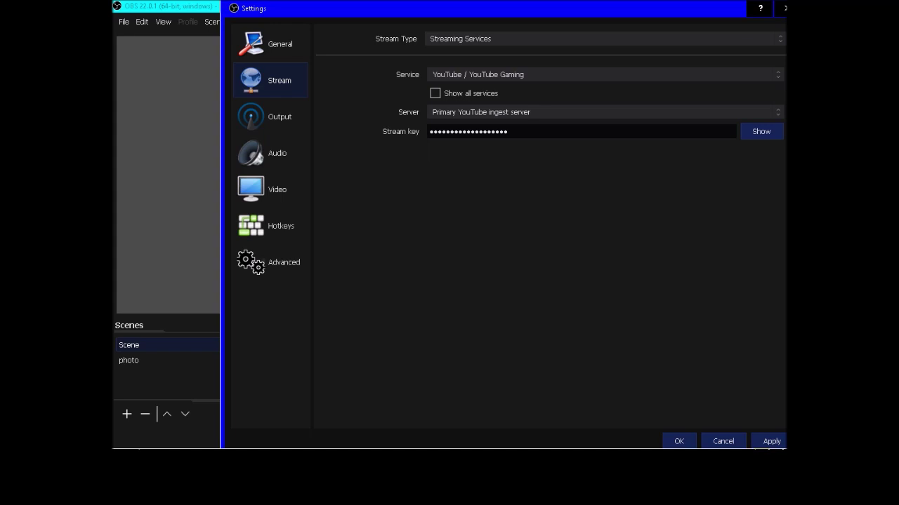
Replace the stream key for the YouTube service by pasting the copied key
{"action": "key", "text": "ctrl+a"}
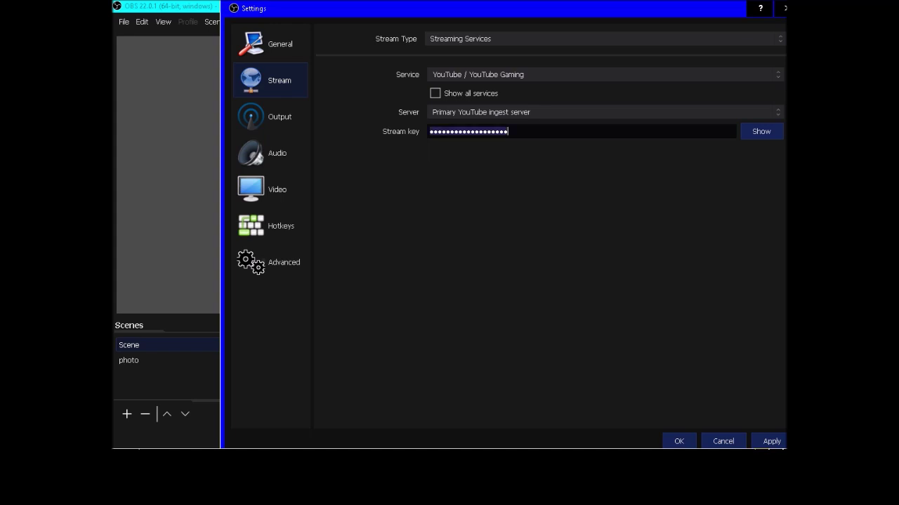
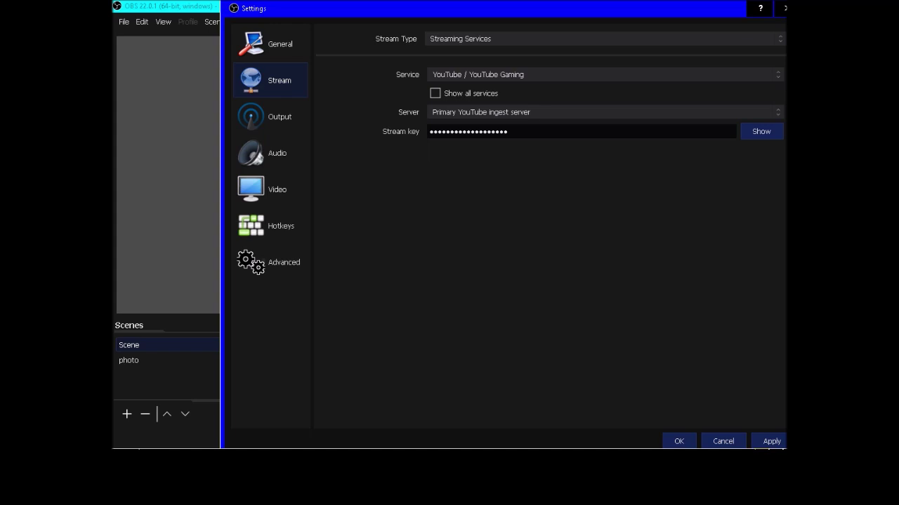
{"action": "key", "text": "ctrl+a"}
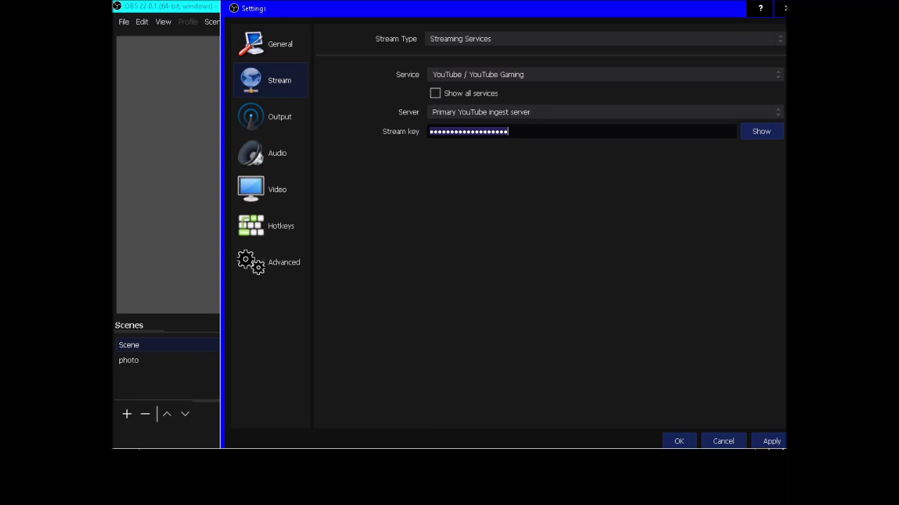
{"action": "key", "text": "ctrl+v"}
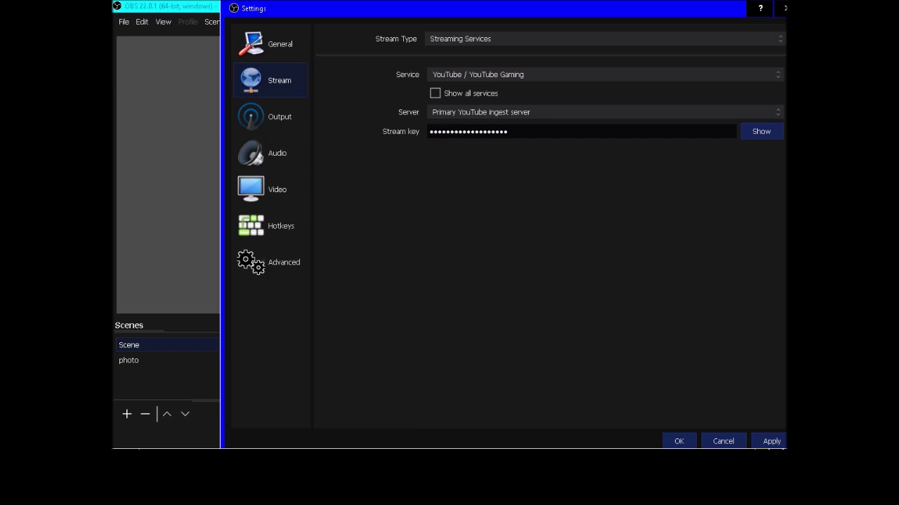
Check the streaming video bitrate in the Output options and apply the pending settings
{"action": "left_click", "coordinate": [271, 117]}
{"action": "double_click", "coordinate": [436, 97]}
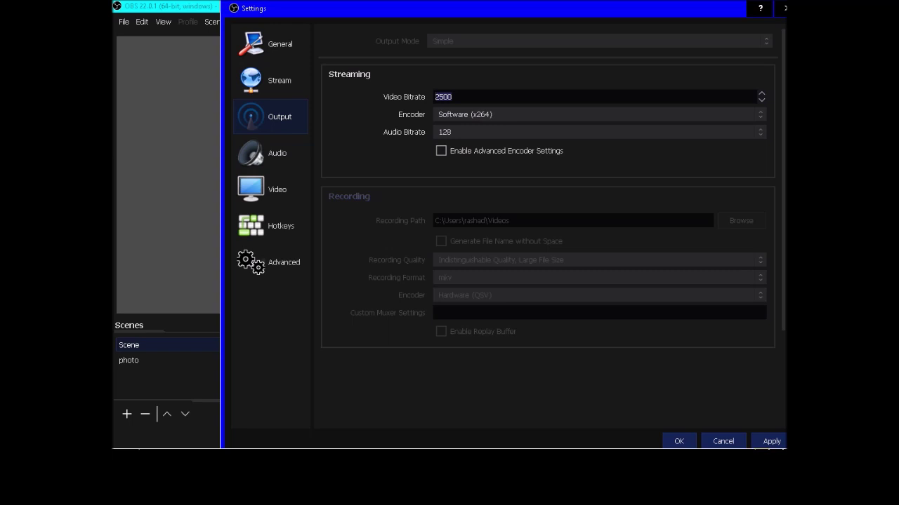
{"action": "key", "text": "End"}
{"action": "left_click", "coordinate": [772, 441]}
Look through the Audio, Video and Hotkeys options in the settings
{"action": "left_click", "coordinate": [274, 153]}
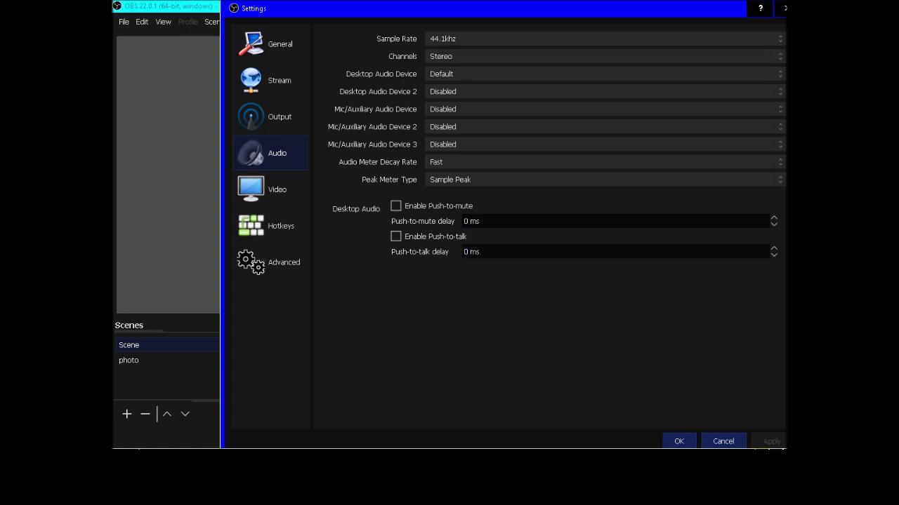
{"action": "left_click", "coordinate": [274, 189]}
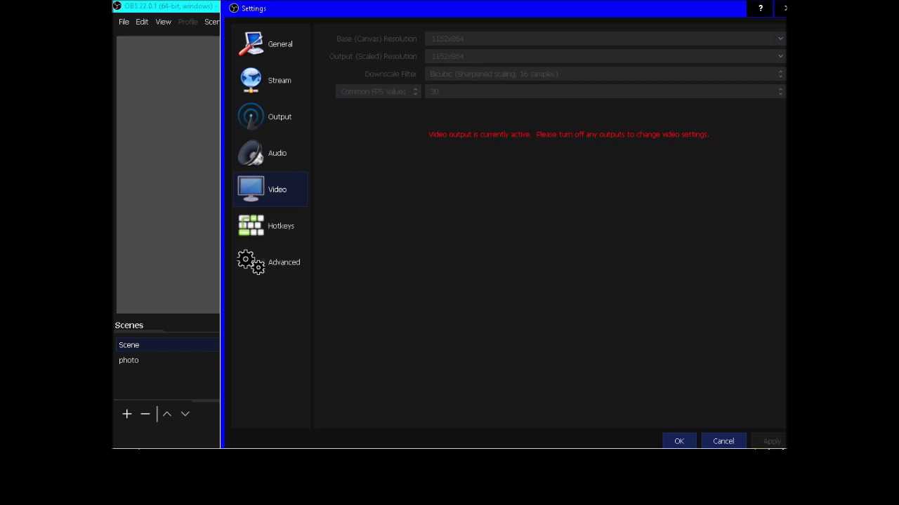
{"action": "left_click", "coordinate": [270, 226]}
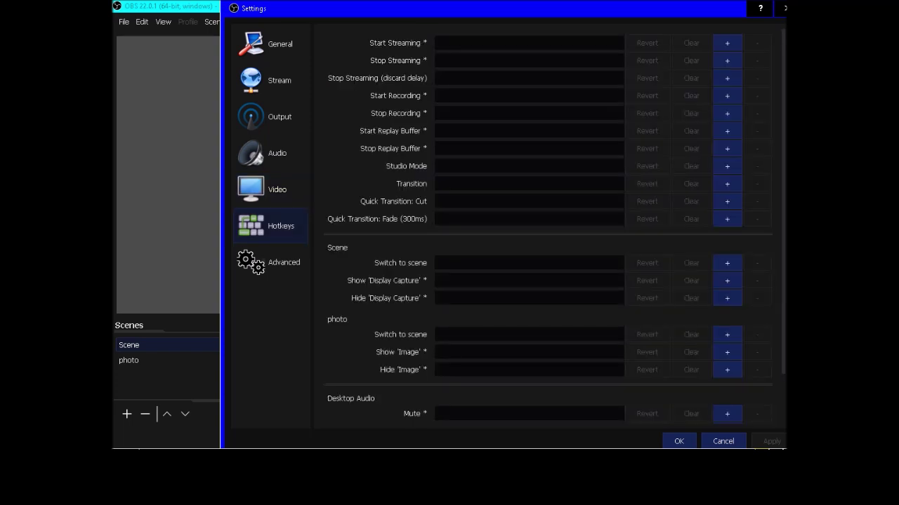
Browse the process priority levels in the Advanced options and leave Above Normal selected
{"action": "left_click", "coordinate": [270, 261]}
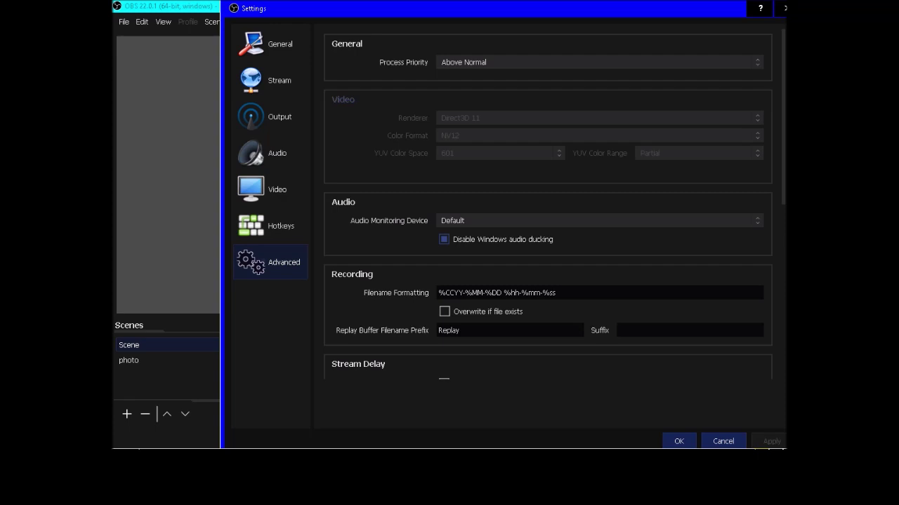
{"action": "key", "text": "Up"}
{"action": "key", "text": "Up"}
{"action": "key", "text": "Up"}
{"action": "key", "text": "Up"}
{"action": "key", "text": "Up"}
{"action": "key", "text": "Up"}
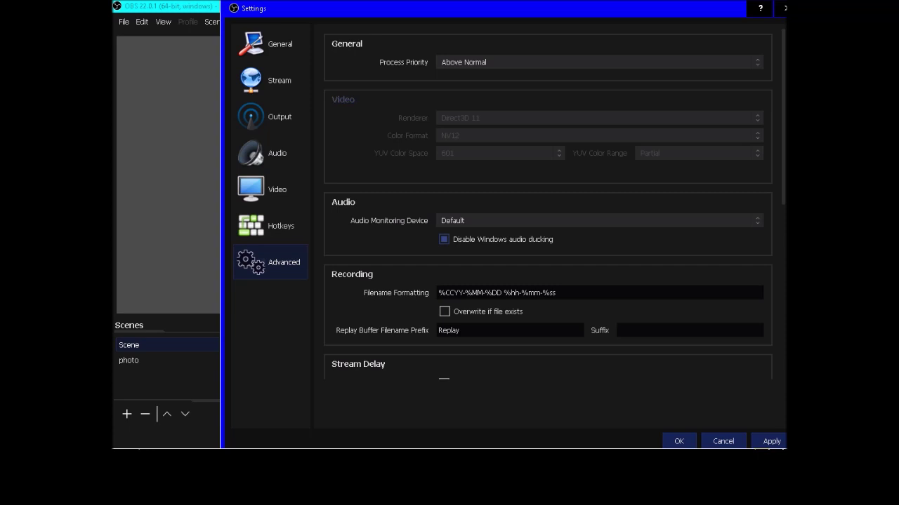
Examine the remaining Advanced options from audio monitoring through to hotkeys, and apply the settings
{"action": "key", "text": "Tab"}
{"action": "key", "text": "Tab"}
{"action": "key", "text": "Tab"}
{"action": "key", "text": "Tab"}
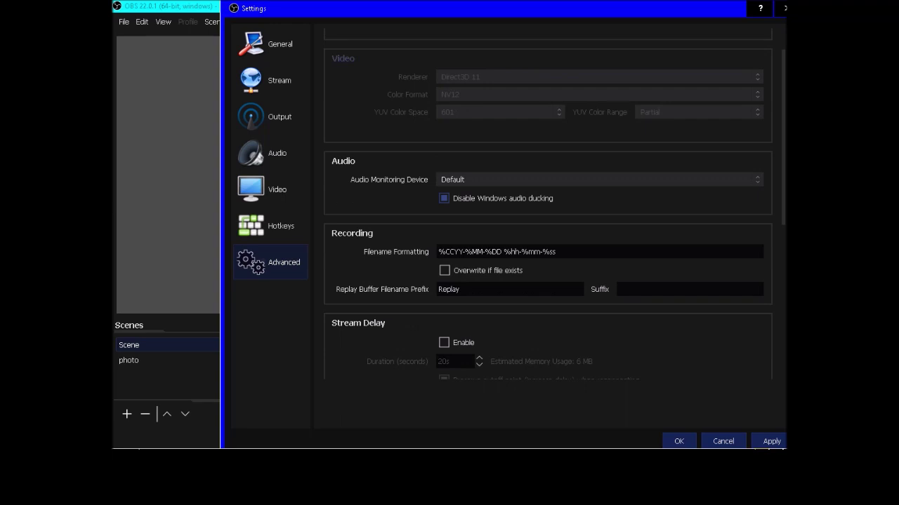
{"action": "key", "text": "Tab"}
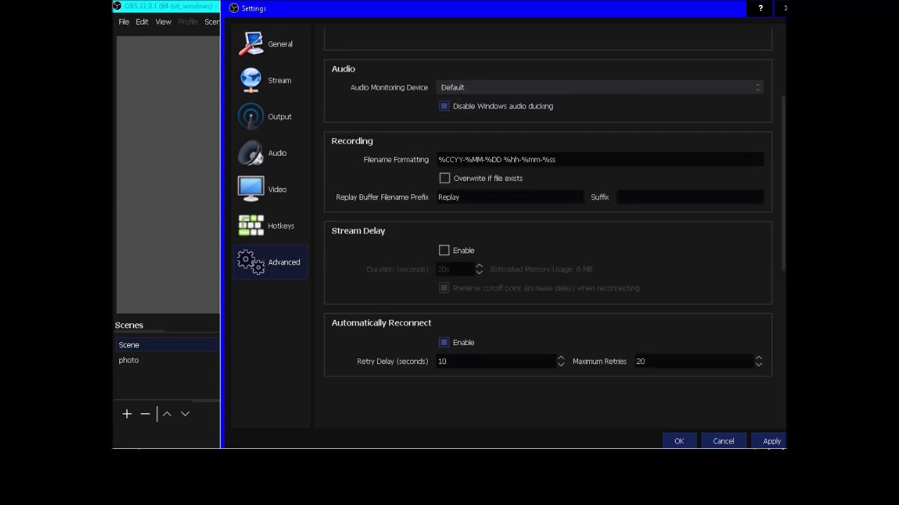
{"action": "key", "text": "Tab"}
{"action": "key", "text": "Tab"}
{"action": "key", "text": "Tab"}
{"action": "key", "text": "Tab"}
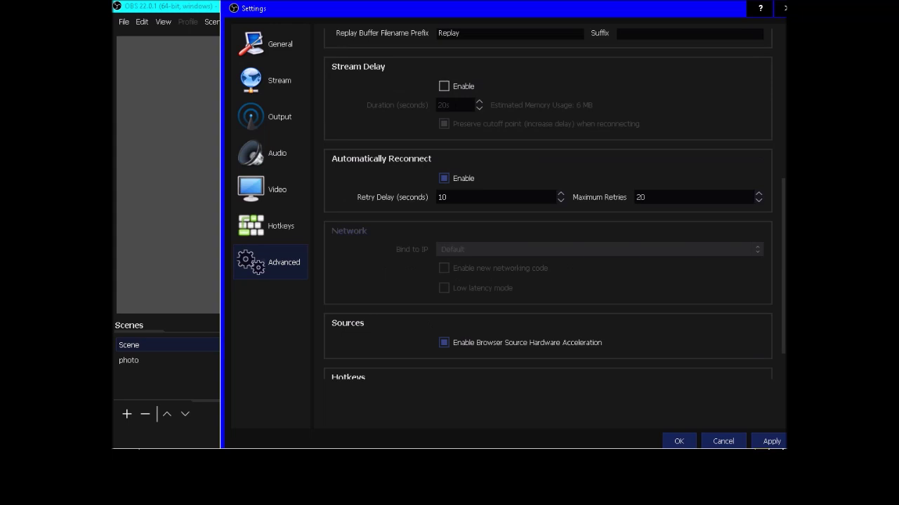
{"action": "key", "text": "Tab"}
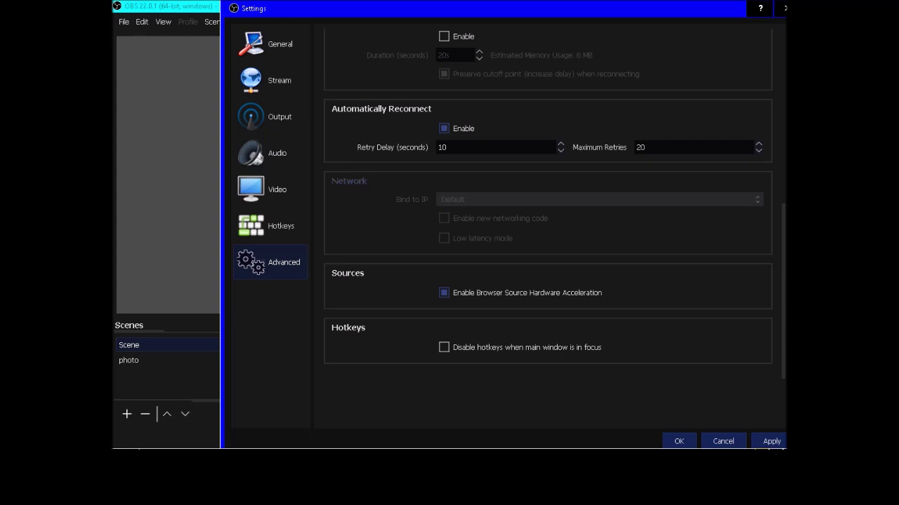
{"action": "key", "text": "space"}
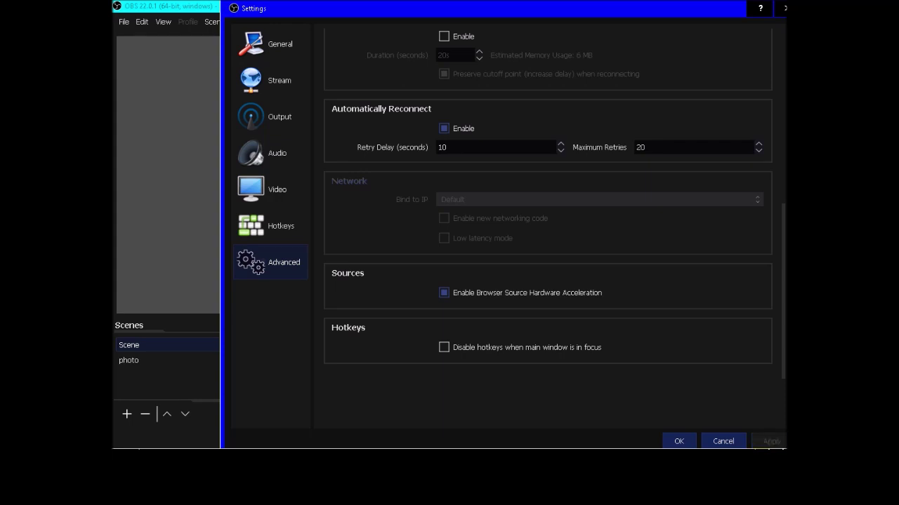